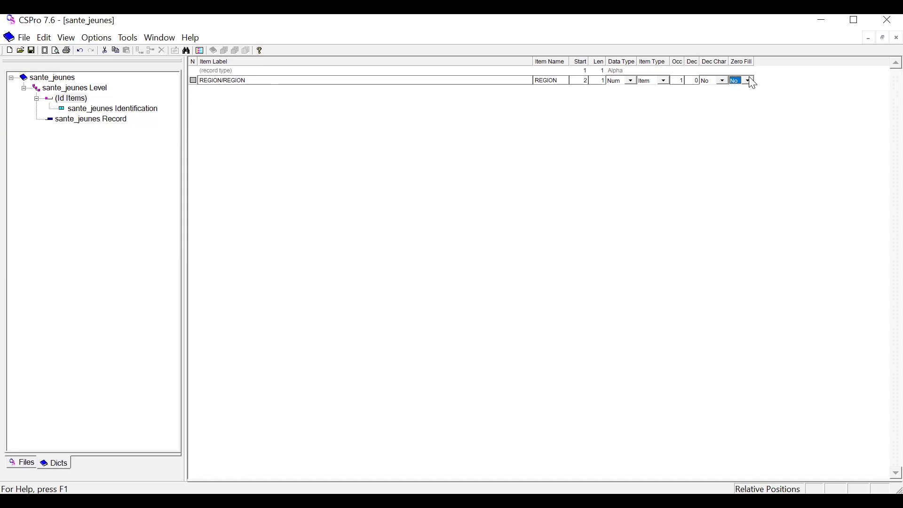
# Commit the numeric REGION/REGION identification item with length 1 and zero fill set to No.
pyautogui.press('Return')
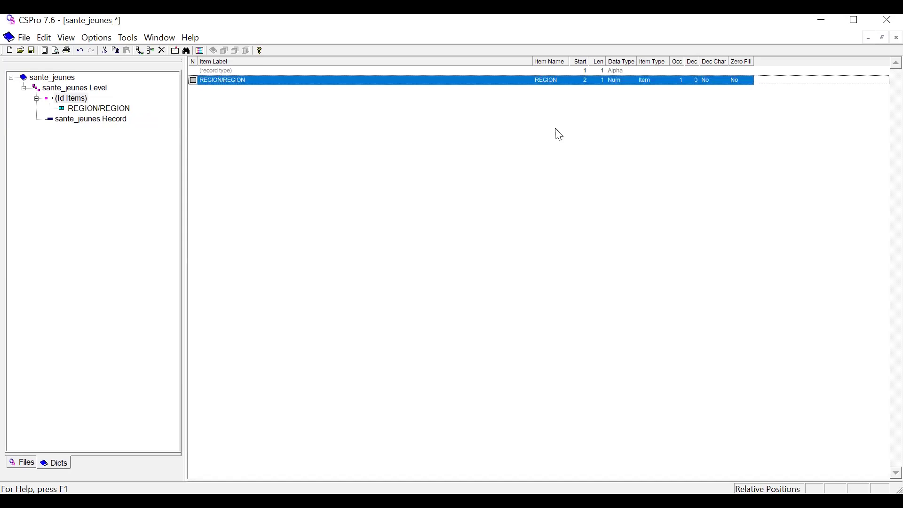
pyautogui.click(94, 38)
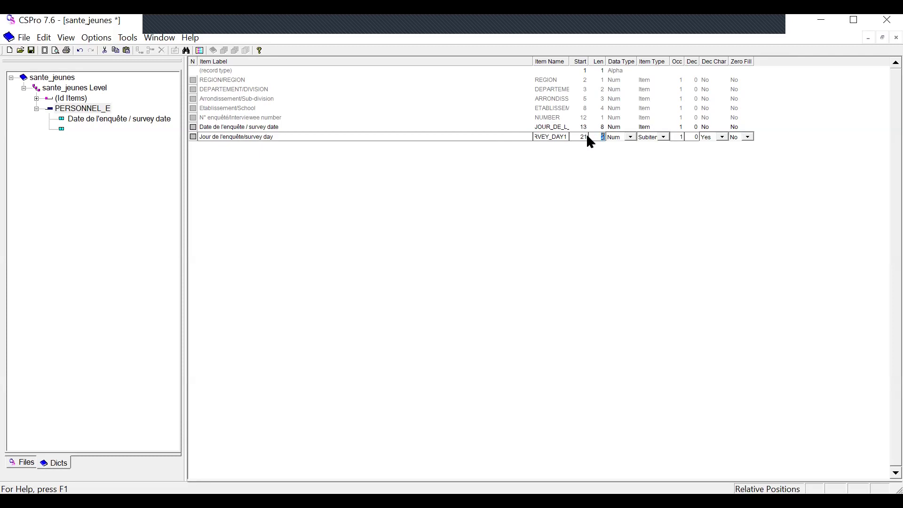
# Set the decimal character of the Jour de l'enquête/survey day subitem to No and commit the subitem.
pyautogui.press('Tab')
pyautogui.press('Tab')
pyautogui.press('Tab')
pyautogui.press('Tab')
pyautogui.press('Tab')
pyautogui.press('n')
pyautogui.press('Tab')
pyautogui.press('Return')
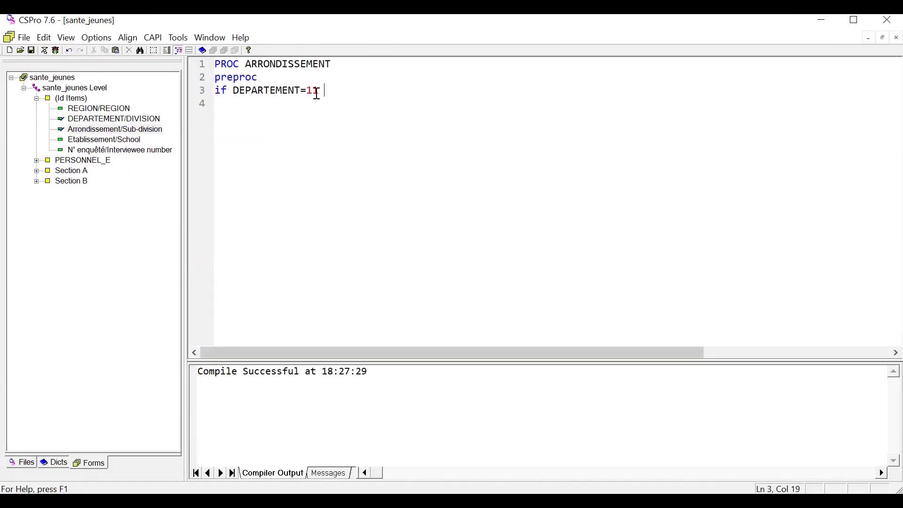
# Complete the DEPARTEMENT=11 condition with then and begin a setvalueset call with $ on the following line.
pyautogui.write('then')
pyautogui.press('Return')
pyautogui.press('BackSpace')
pyautogui.write('setvalueset (')
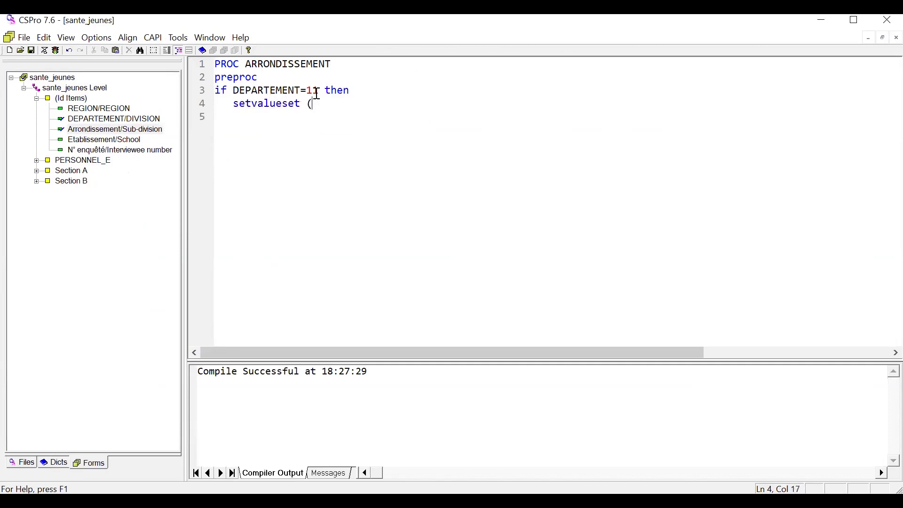
pyautogui.write('$')
# Replace the $ argument of setvalueset with ARRONDISSEMENT copied from the PROC line, followed by a comma.
pyautogui.doubleClick(331, 64)
pyautogui.hotkey('ctrl', 'c')
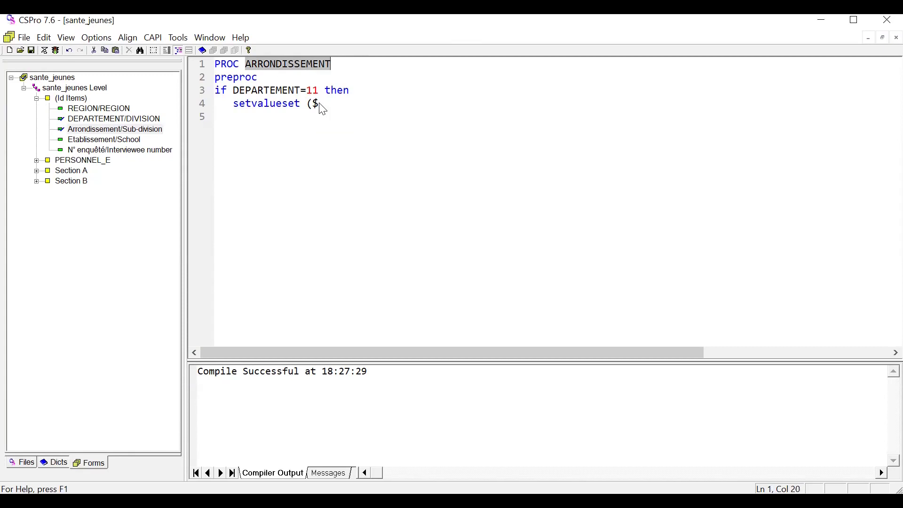
pyautogui.click(319, 106)
pyautogui.rightClick(317, 103)
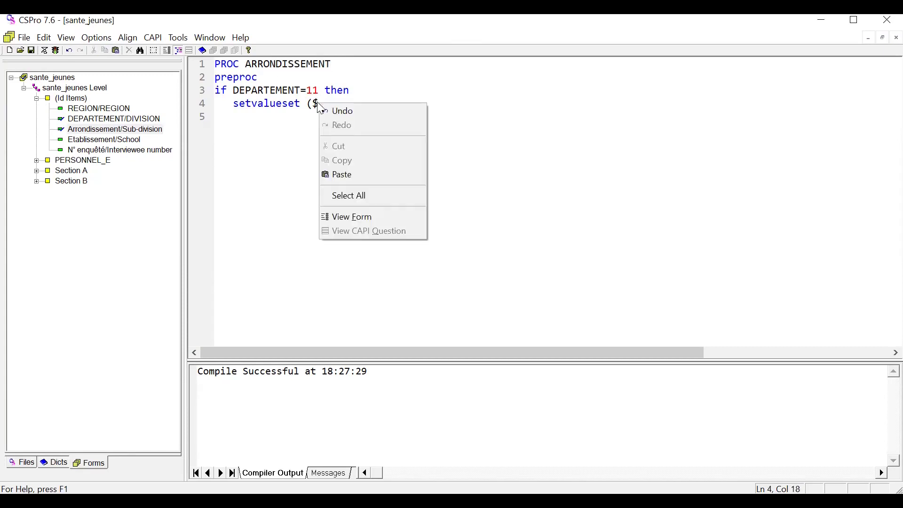
pyautogui.click(318, 102)
pyautogui.press('BackSpace')
pyautogui.press('BackSpace')
pyautogui.write('-')
pyautogui.press('BackSpace')
pyautogui.write('(')
pyautogui.hotkey('ctrl', 'v')
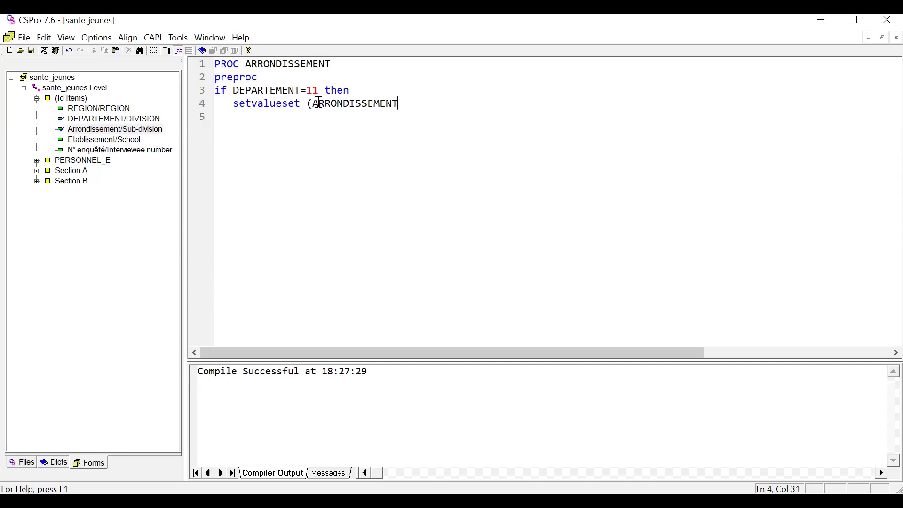
pyautogui.write(',')
# Replace ARRONDISSEMENT with $ as the first argument of the setvalueset call.
pyautogui.click(397, 106)
pyautogui.press('BackSpace')
pyautogui.press('BackSpace')
pyautogui.press('BackSpace')
pyautogui.press('BackSpace')
pyautogui.press('BackSpace')
pyautogui.press('BackSpace')
pyautogui.press('BackSpace')
pyautogui.press('BackSpace')
pyautogui.press('BackSpace')
pyautogui.press('BackSpace')
pyautogui.press('BackSpace')
pyautogui.press('BackSpace')
pyautogui.press('BackSpace')
pyautogui.press('BackSpace')
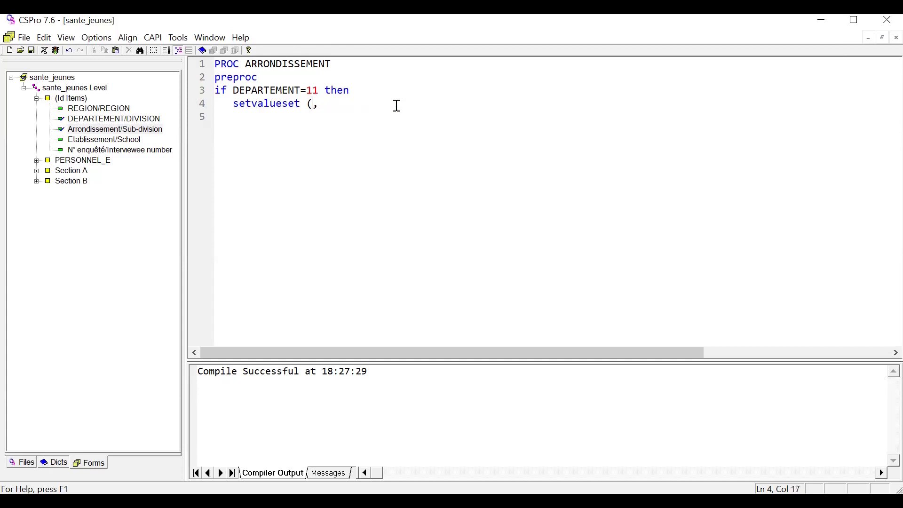
pyautogui.write('$')
pyautogui.click(331, 107)
pyautogui.press('Left')
# Copy the value set name ARRONDISSEMENT_VS1 from the Arrondissement/Sub-division item in the dictionary.
pyautogui.click(53, 463)
pyautogui.doubleClick(131, 179)
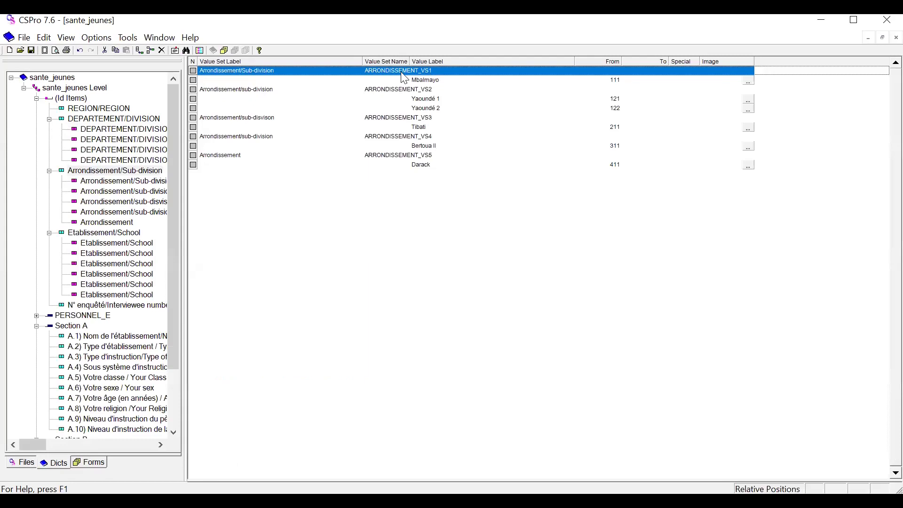
pyautogui.click(402, 74)
pyautogui.hotkey('ctrl', 'c')
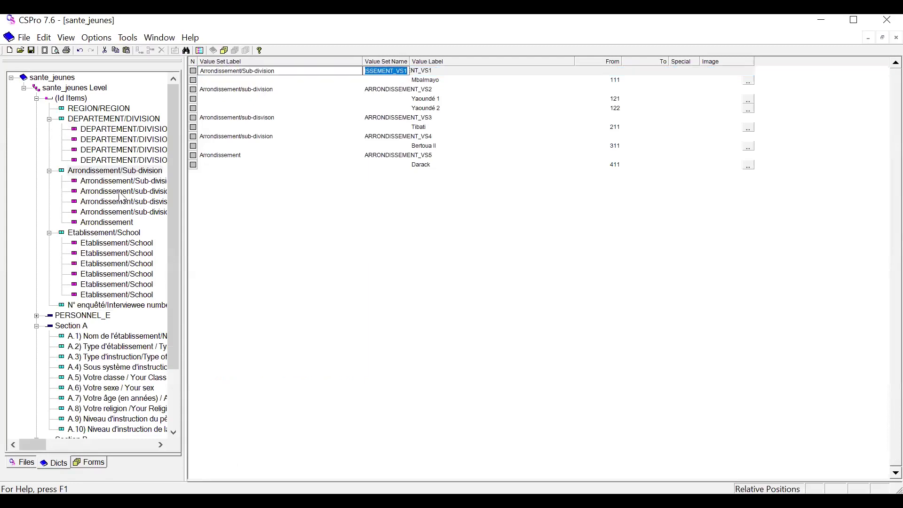
# Insert ARRONDISSEMENT_VS1 as the second setvalueset argument in the Arrondissement/Sub-division logic and close the statement with ") ;".
pyautogui.click(88, 462)
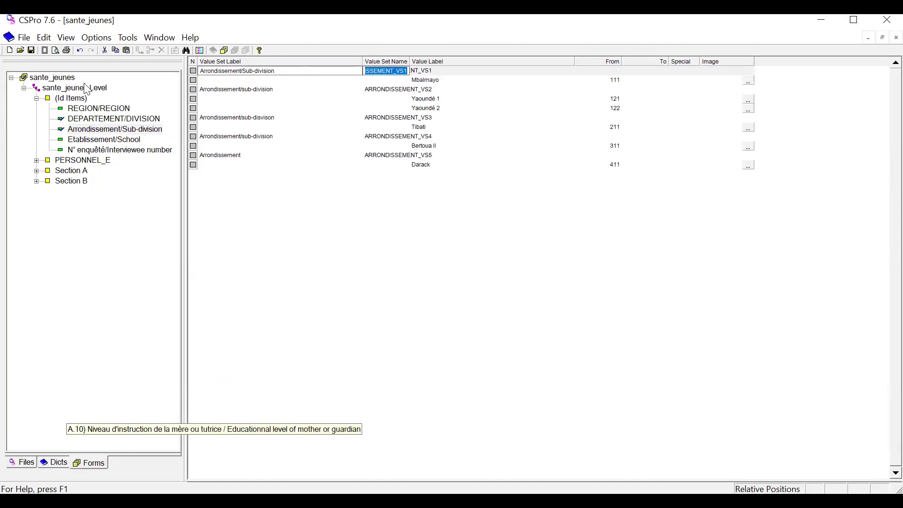
pyautogui.click(68, 98)
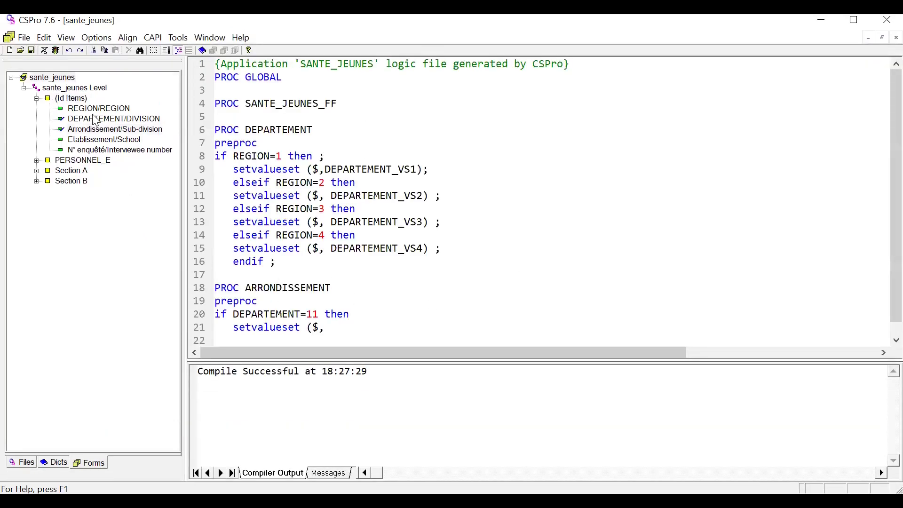
pyautogui.click(80, 140)
pyautogui.click(114, 130)
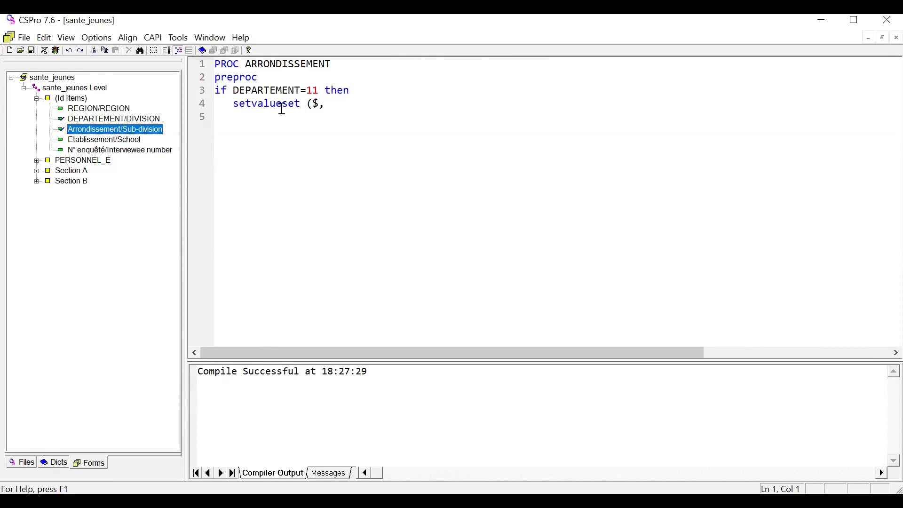
pyautogui.click(326, 106)
pyautogui.hotkey('ctrl', 'v')
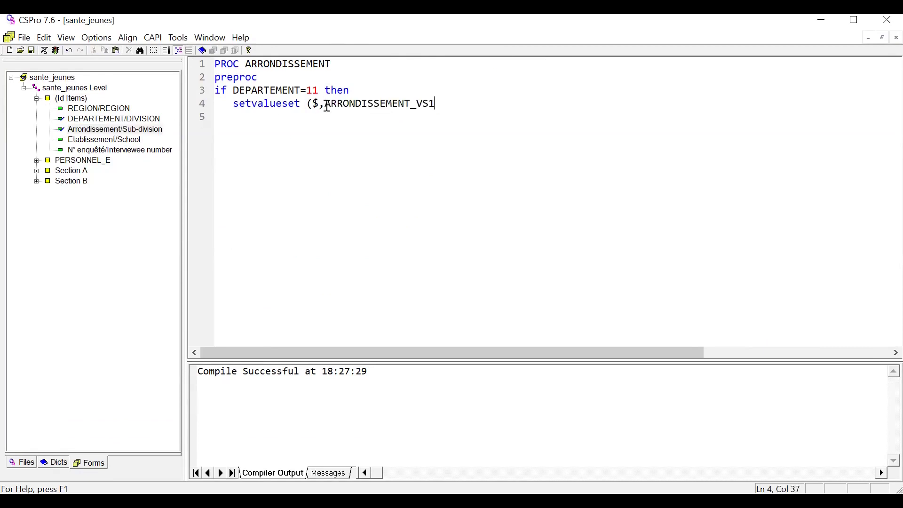
pyautogui.write(') ;')
# Begin an elseif line below the setvalueset call and select the DEPARTEMENT=11 condition.
pyautogui.press('Return')
pyautogui.write('elseif')
pyautogui.moveTo(233, 92); pyautogui.dragTo(320, 100)
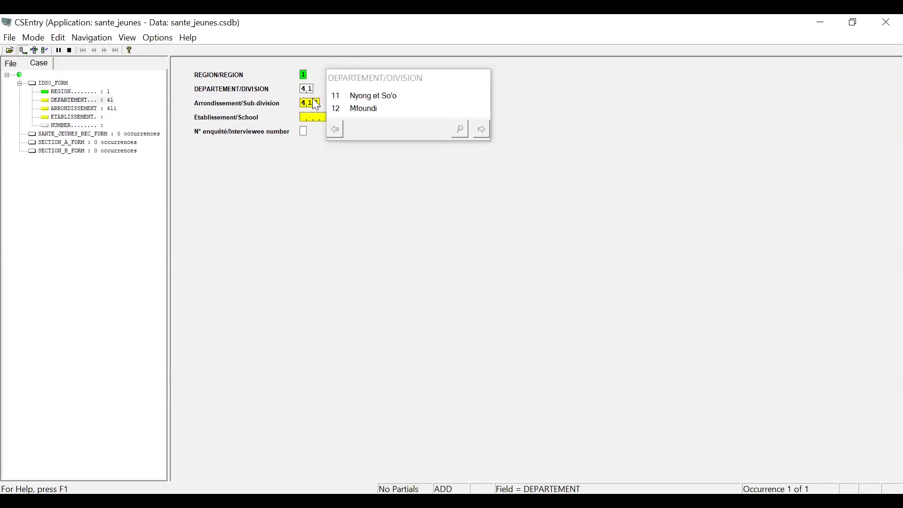
# Clear the DEPARTEMENT/DIVISION and Arrondissement/Sub-division codes of the case in CSEntry.
pyautogui.press('BackSpace')
pyautogui.click(318, 105)
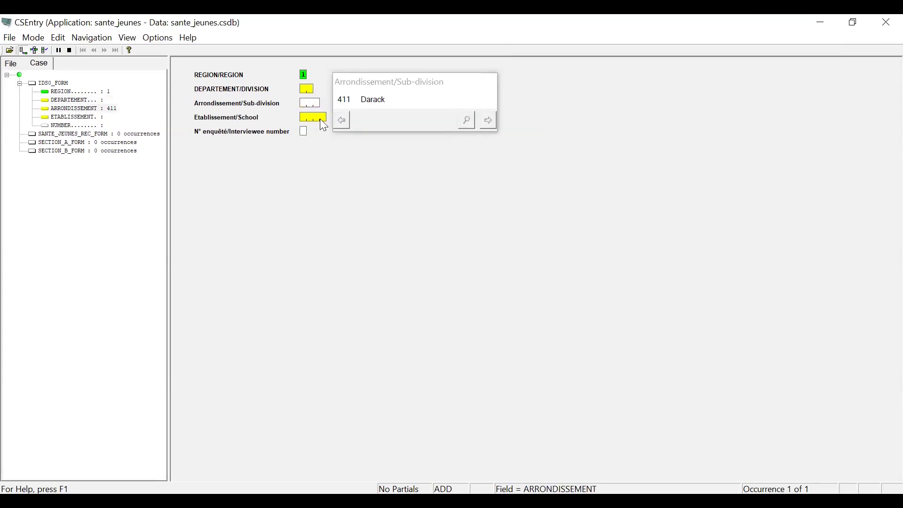
pyautogui.click(321, 119)
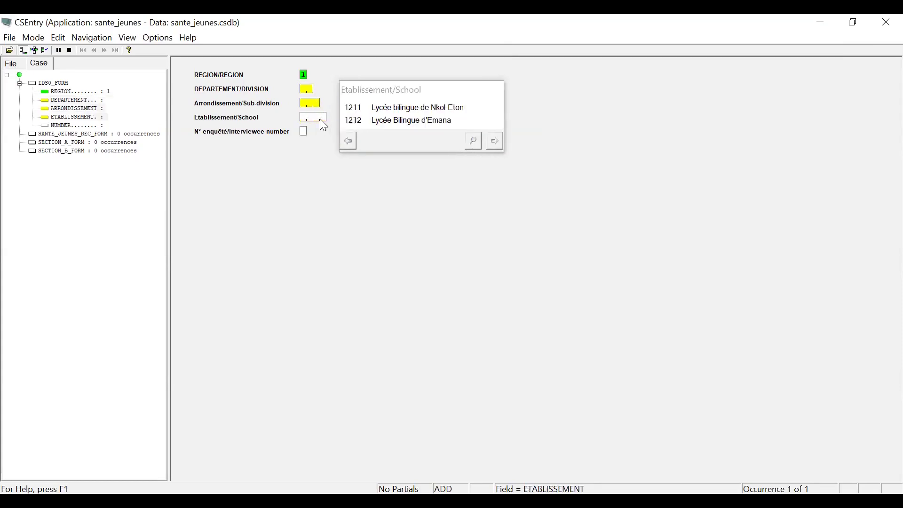
# Test the department lists by entering region 1 Centre, region 2 and region 3 in turn.
pyautogui.click(304, 77)
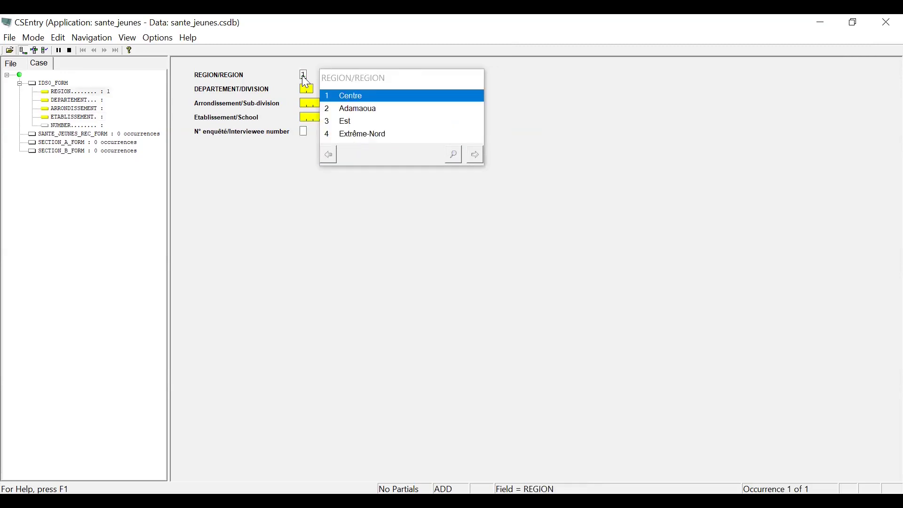
pyautogui.click(339, 97)
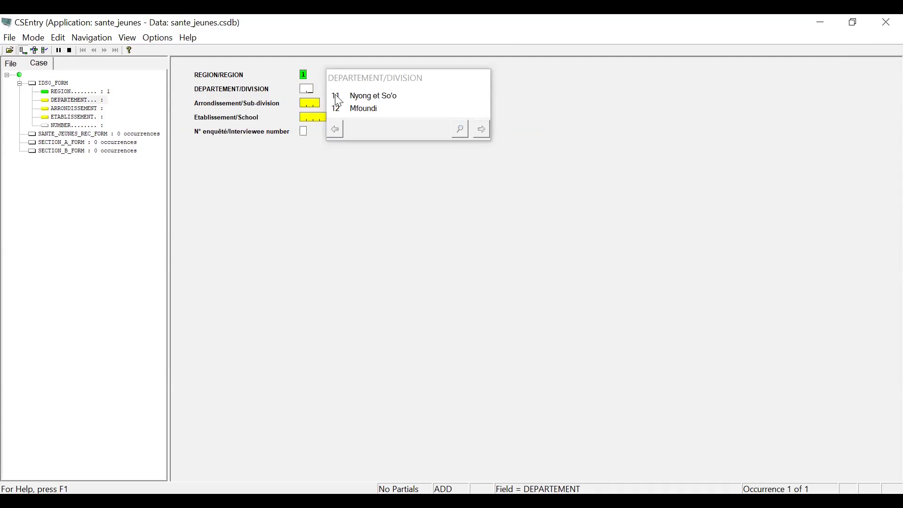
pyautogui.click(306, 76)
pyautogui.write('2')
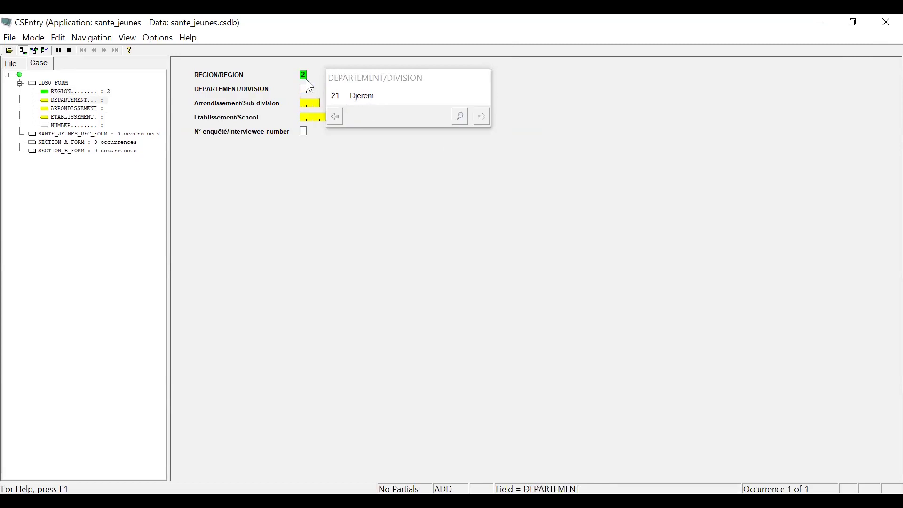
pyautogui.click(304, 76)
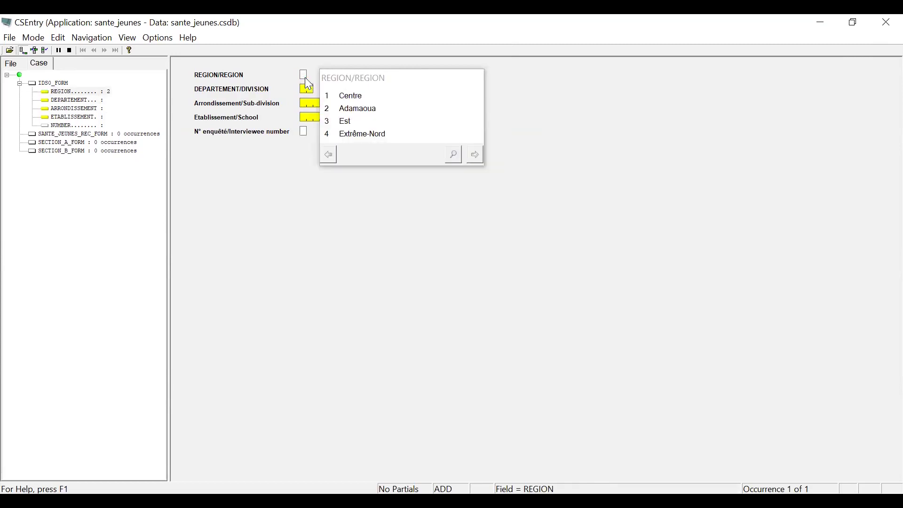
pyautogui.write('3')
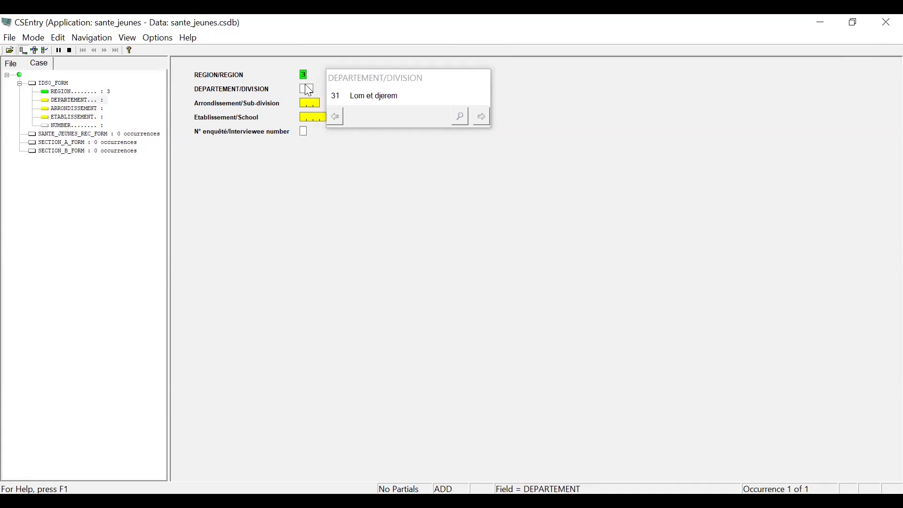
# Set the region to 4, the department to 41 Logone et Chari and the sub-division to 411 Darack.
pyautogui.click(304, 77)
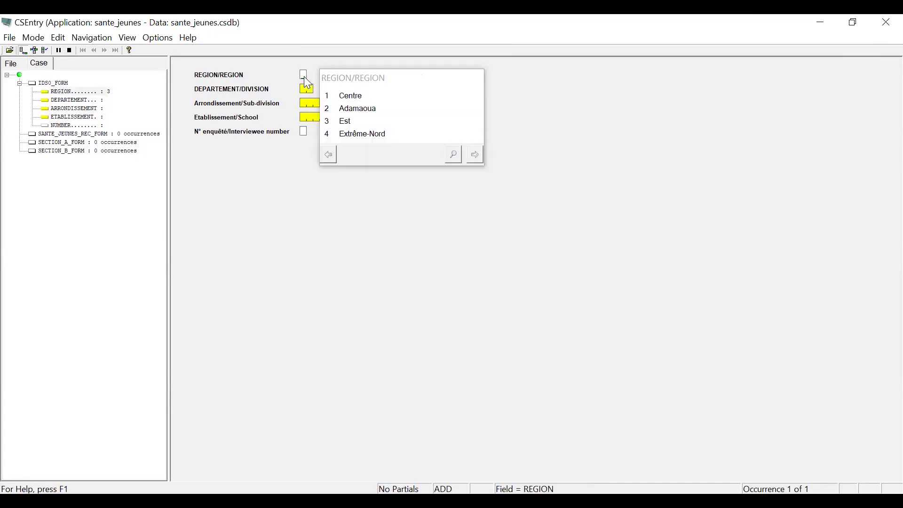
pyautogui.write('4')
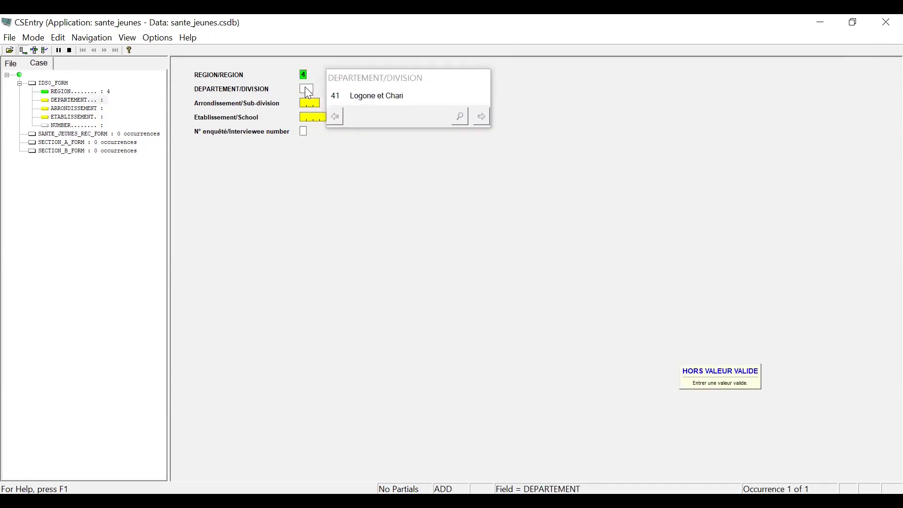
pyautogui.click(361, 99)
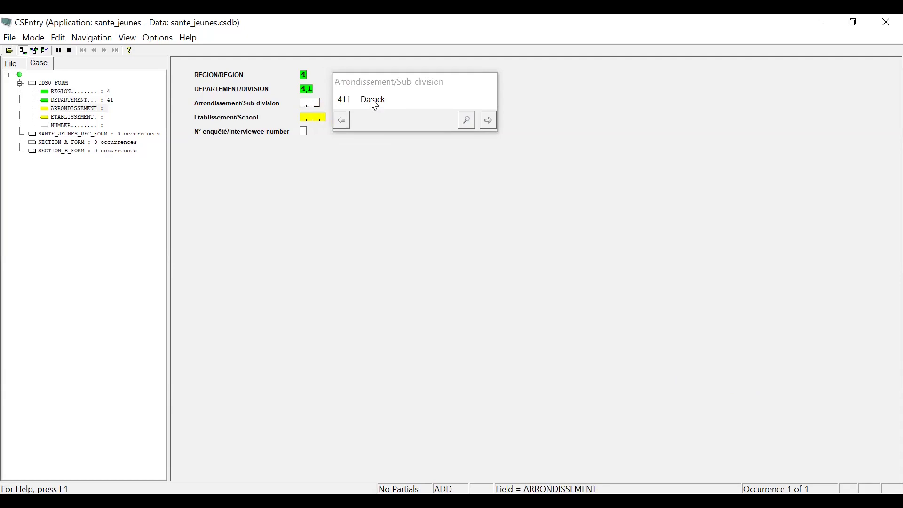
pyautogui.click(375, 101)
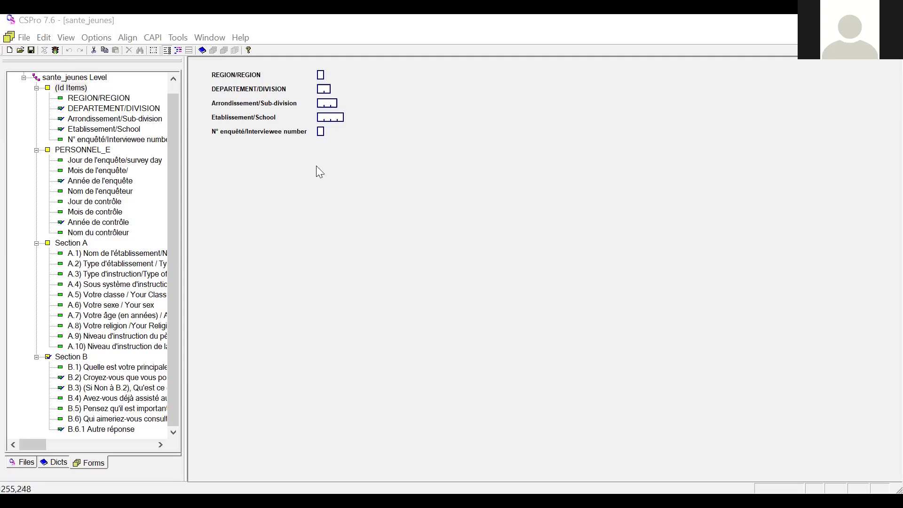
# Save the completed questionnaire.
pyautogui.click(336, 119)
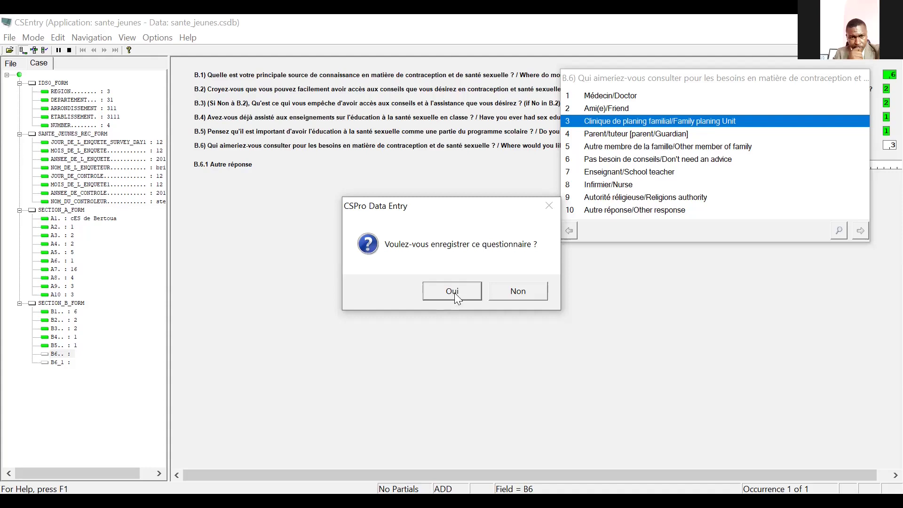
pyautogui.click(454, 292)
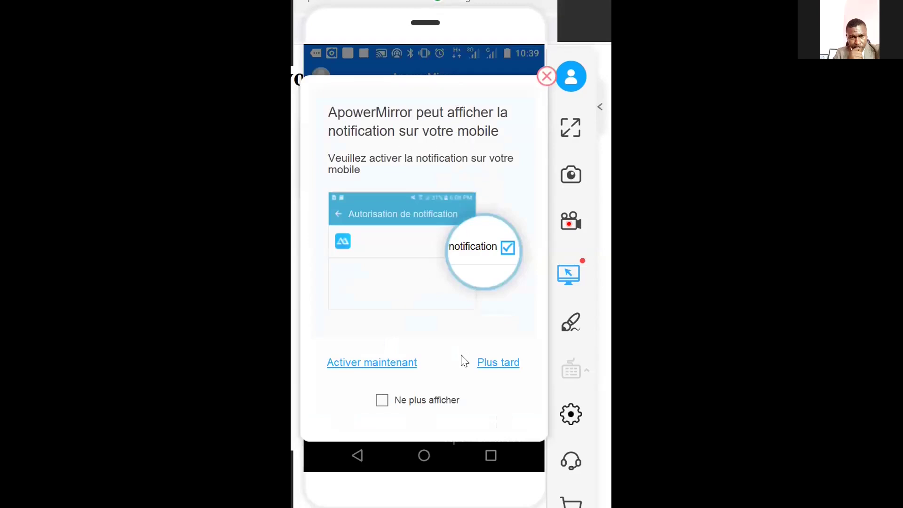
# Choose to enable ApowerMirror's mobile notifications now.
pyautogui.click(384, 363)
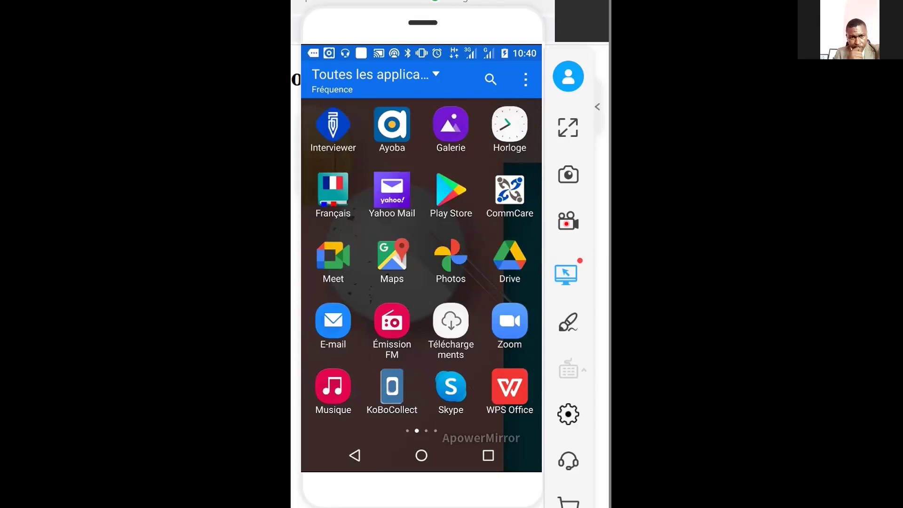
# Find CSEntry among the phone's apps, place it on the home screen and launch it.
pyautogui.moveTo(485, 283); pyautogui.dragTo(353, 282)
pyautogui.moveTo(484, 282)
pyautogui.mouseDown()
pyautogui.moveTo(352, 282)
pyautogui.moveTo(485, 283)
pyautogui.mouseUp()
pyautogui.moveTo(352, 282); pyautogui.dragTo(484, 282)
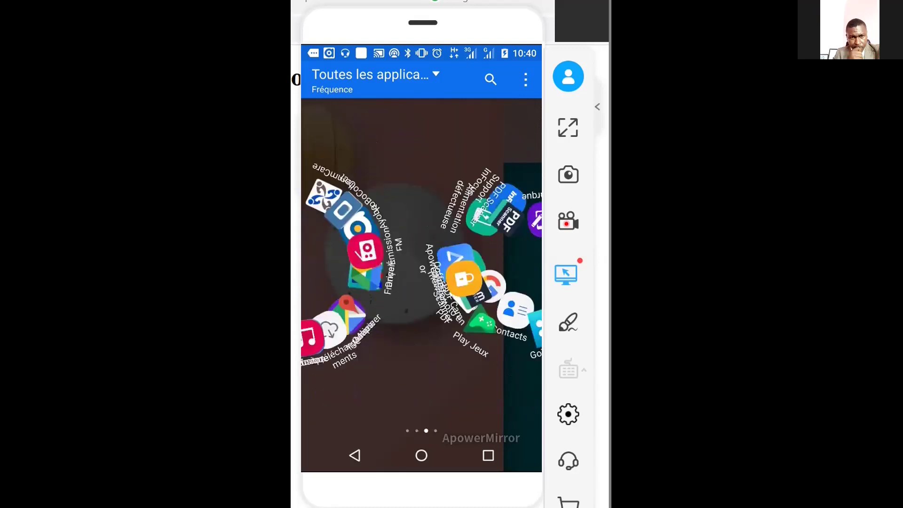
pyautogui.moveTo(353, 282); pyautogui.dragTo(484, 282)
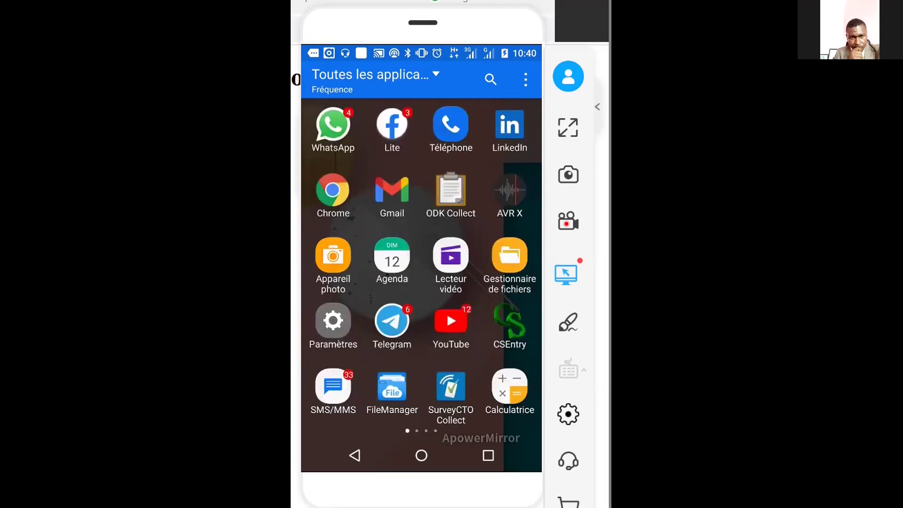
pyautogui.moveTo(510, 321); pyautogui.dragTo(502, 320)
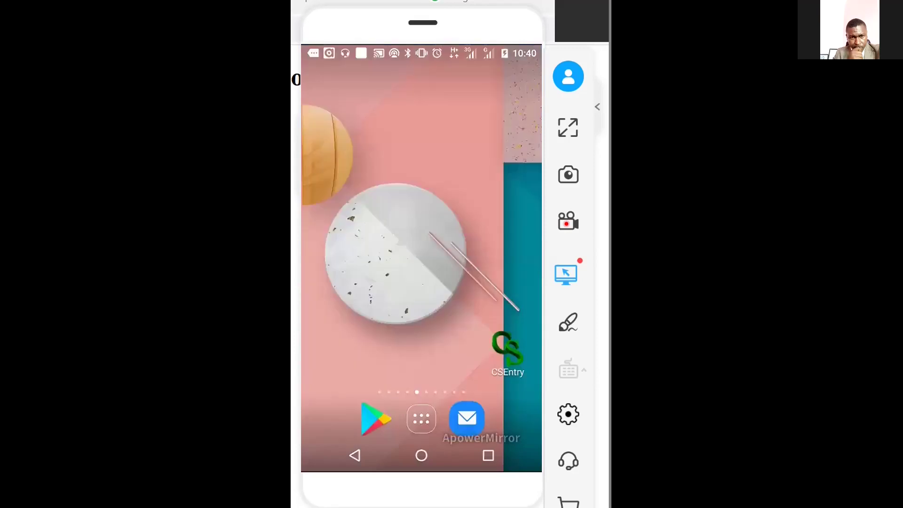
pyautogui.click(505, 344)
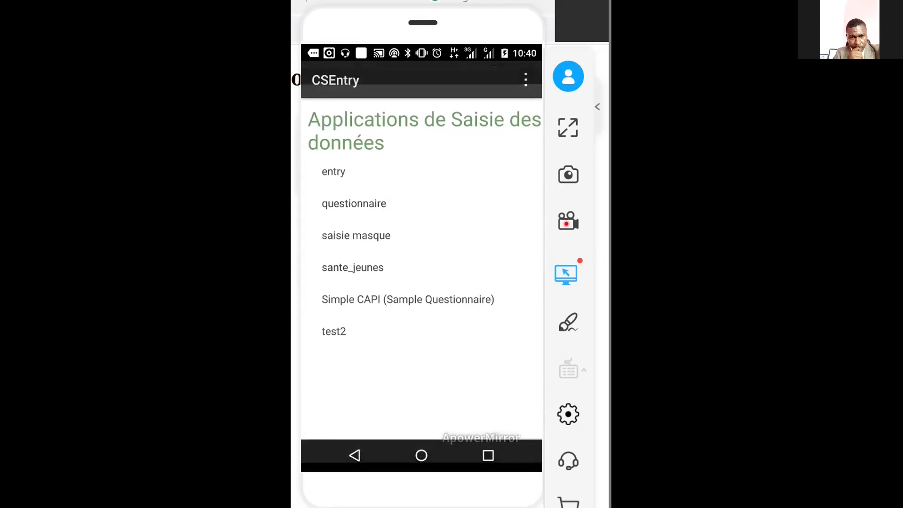
# Choose to add an application in CSEntry and update CSEntry from its Play Store page.
pyautogui.click(525, 80)
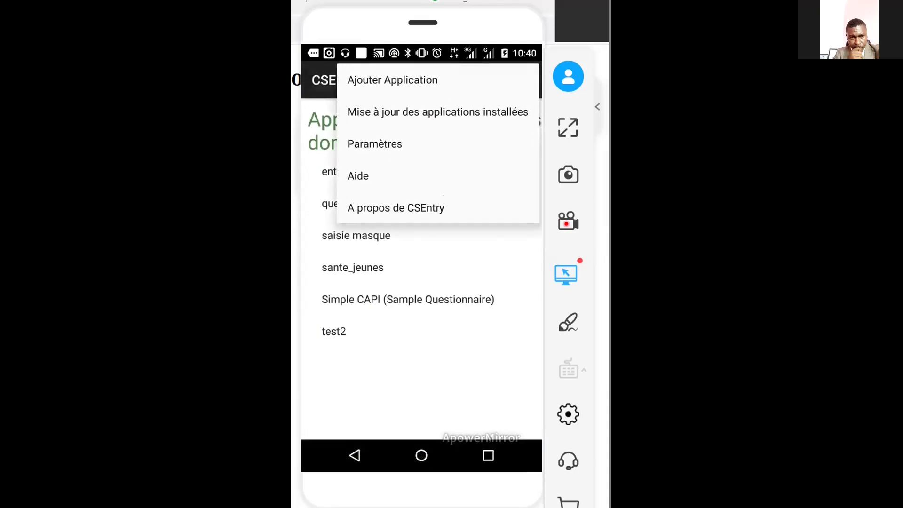
pyautogui.click(392, 80)
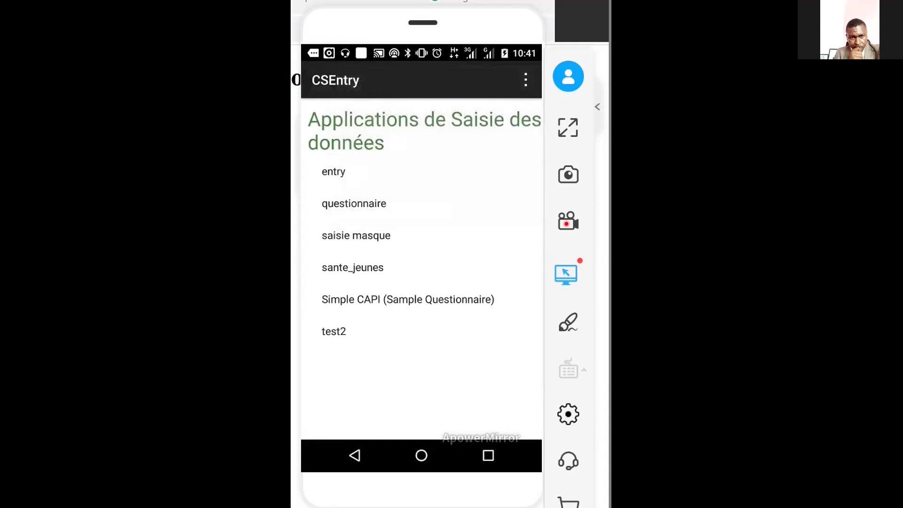
pyautogui.click(526, 80)
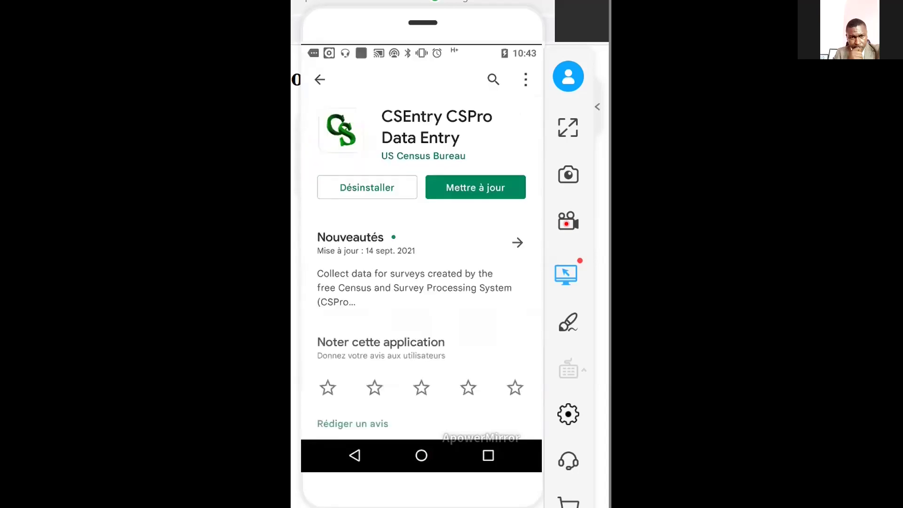
pyautogui.click(476, 188)
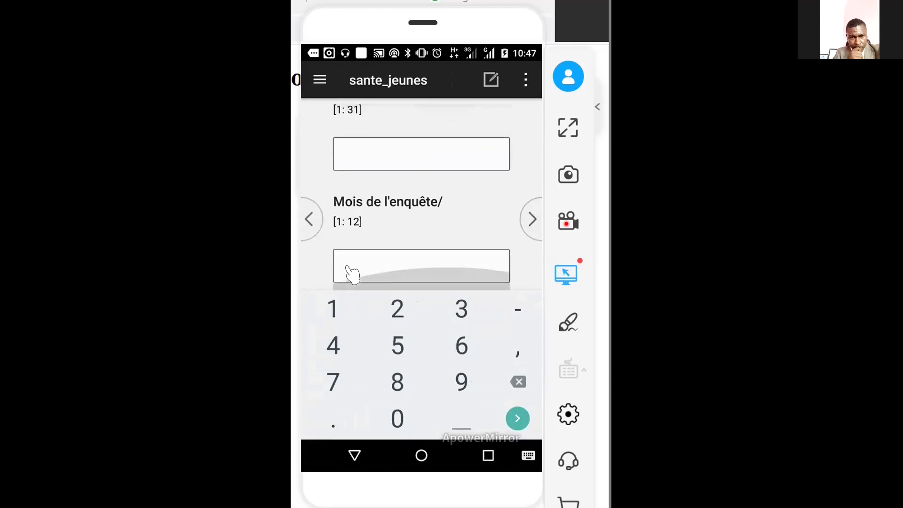
# Set the survey day to 2 in the sante_jeunes form and advance to the interviewer's name.
pyautogui.scroll(1, 347, 268)
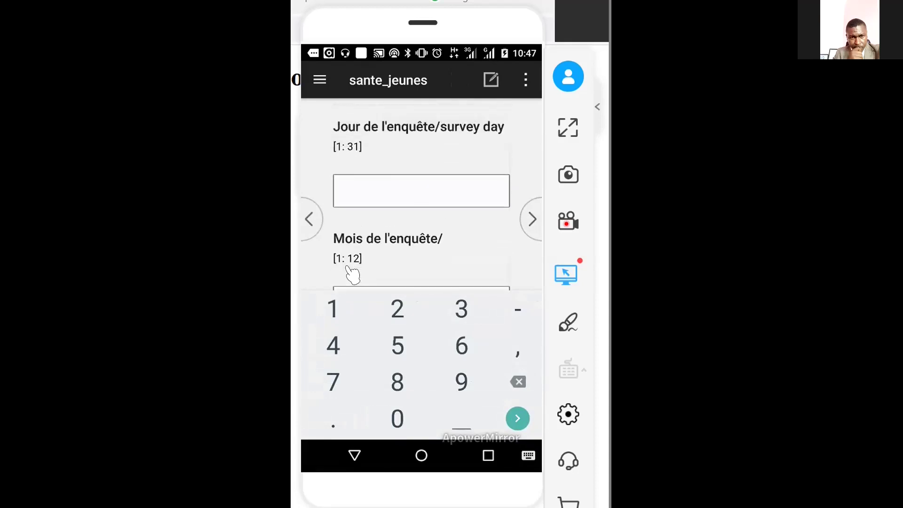
pyautogui.scroll(-1, 347, 268)
pyautogui.scroll(1, 347, 268)
pyautogui.write('2')
pyautogui.click(352, 274)
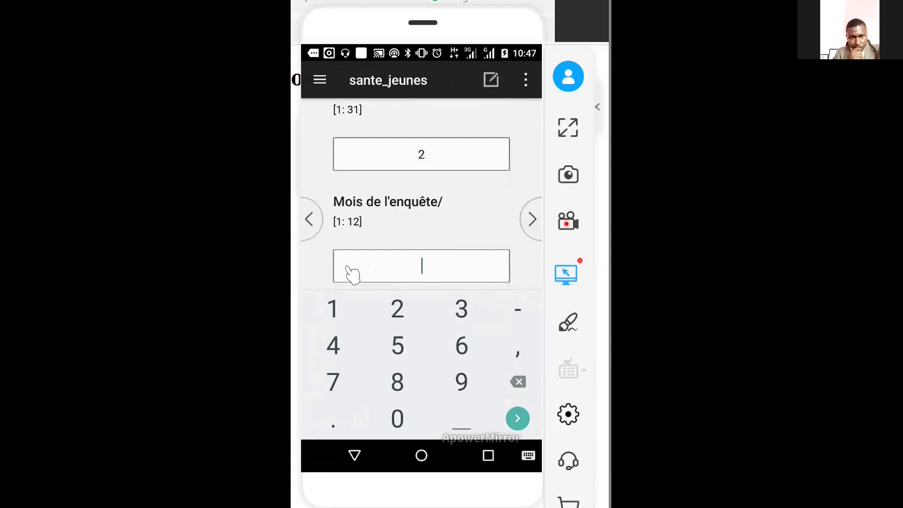
pyautogui.press('Return')
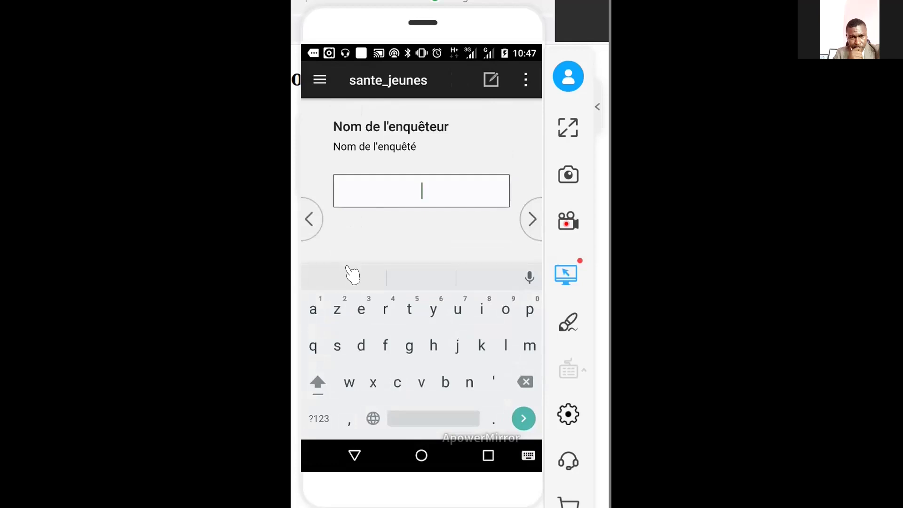
# Enter the interviewer's name and set the control day to 2.
pyautogui.write('brice')
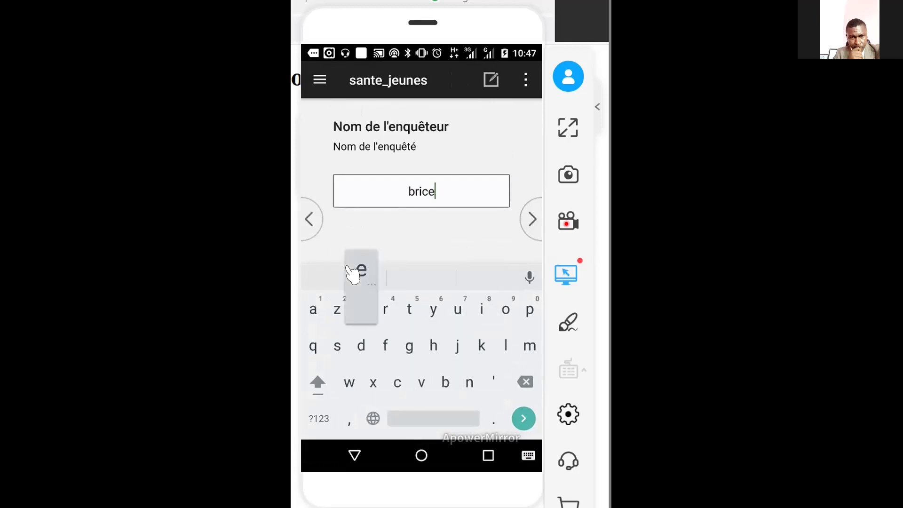
pyautogui.press('Return')
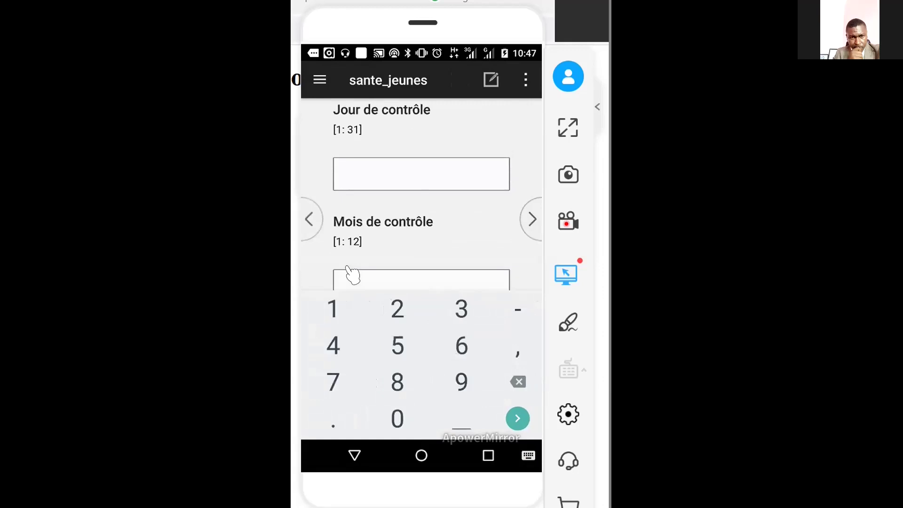
pyautogui.write('2')
pyautogui.click(350, 275)
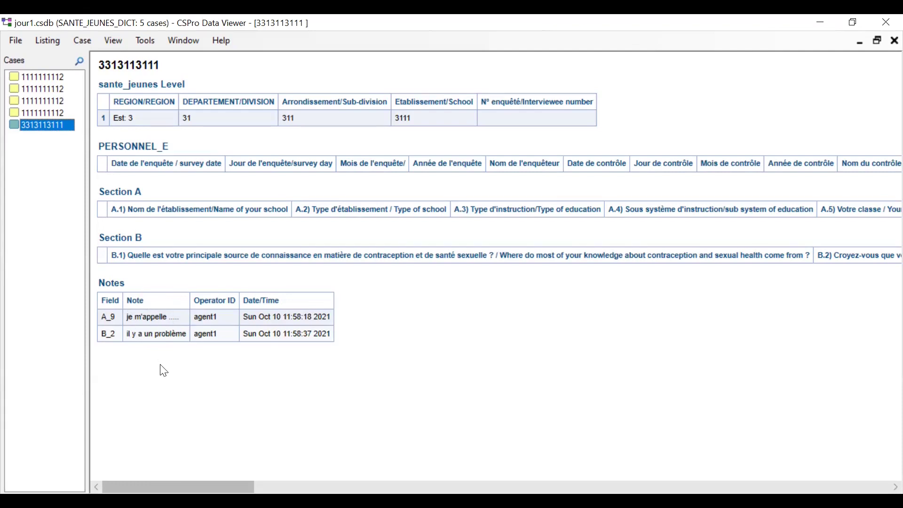
# In CSPro Data Viewer, examine the first three cases of jour1.csdb.
pyautogui.click(53, 101)
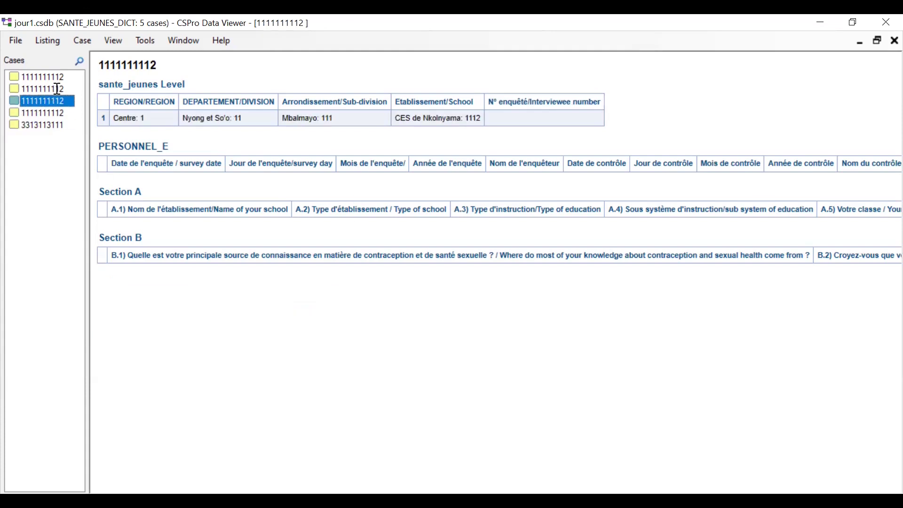
pyautogui.click(58, 89)
pyautogui.click(55, 76)
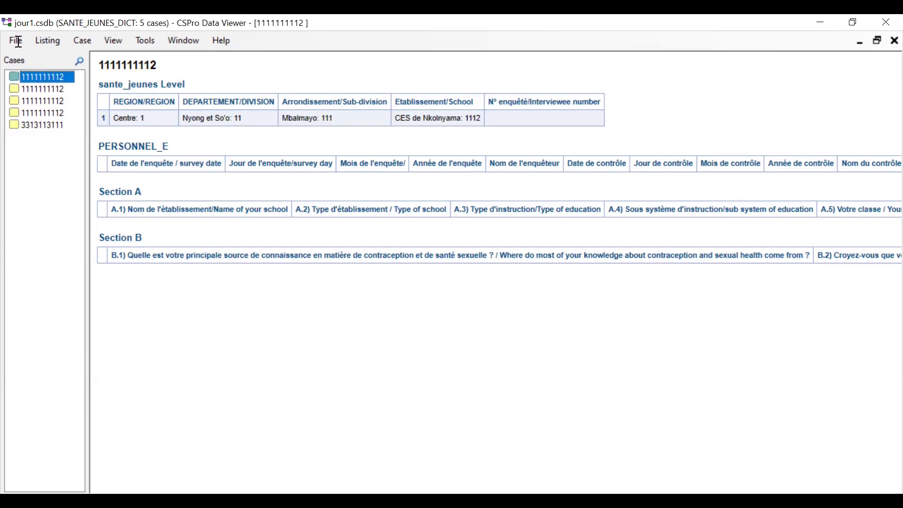
# Open the data export for the survey, expand its record groups and mark the whole SANTE_JEUNES_DICT dictionary for export.
pyautogui.click(17, 40)
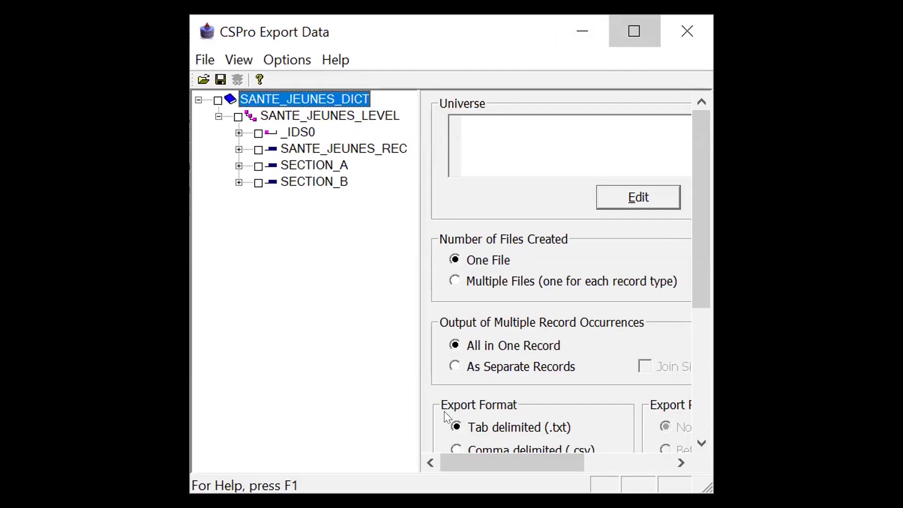
pyautogui.click(634, 31)
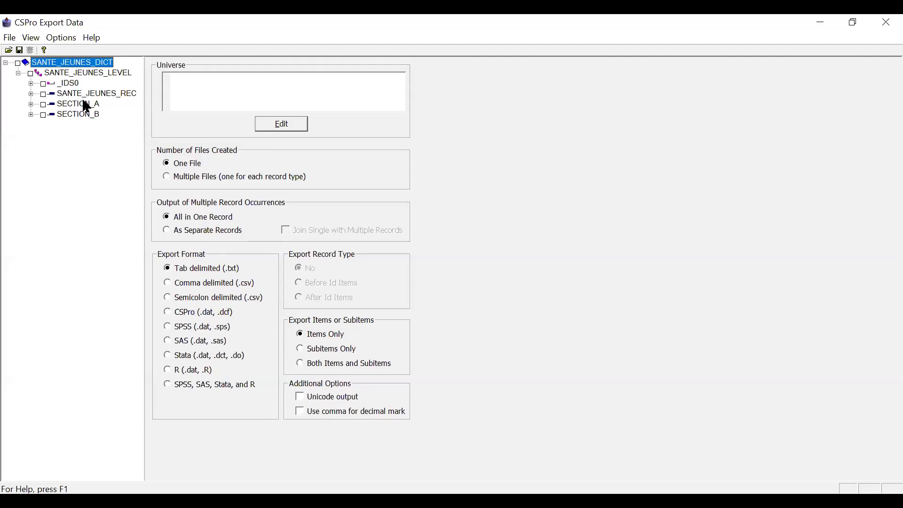
pyautogui.click(31, 83)
pyautogui.click(31, 146)
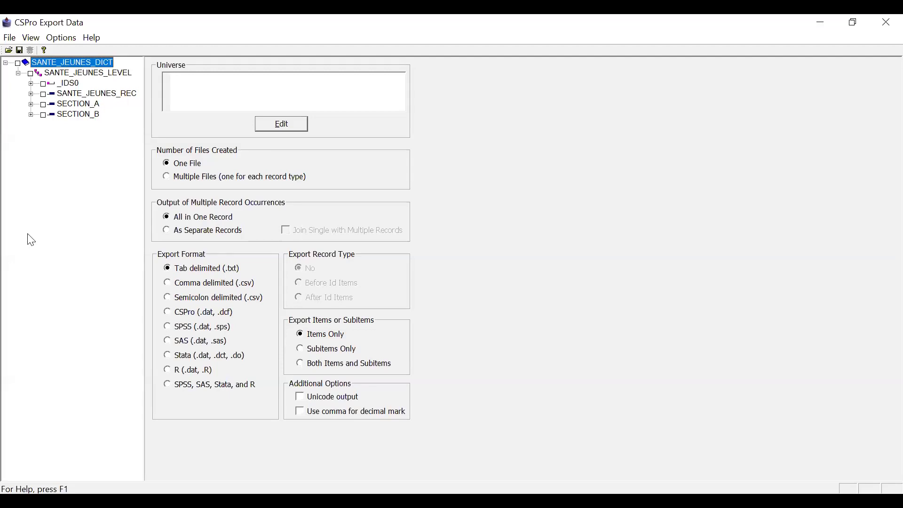
pyautogui.click(17, 63)
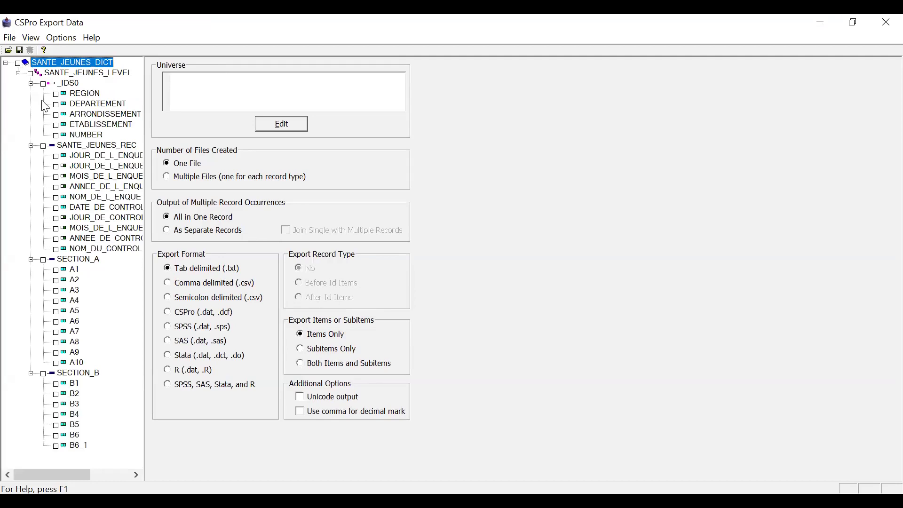
pyautogui.click(18, 64)
pyautogui.click(17, 63)
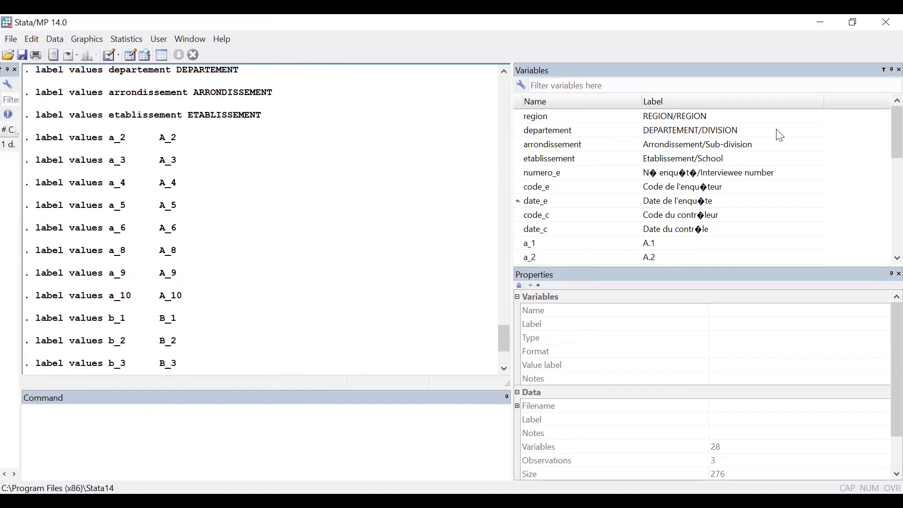
# In Stata, look through the imported variables and tabulate the region variable.
pyautogui.scroll(-5, 883, 245)
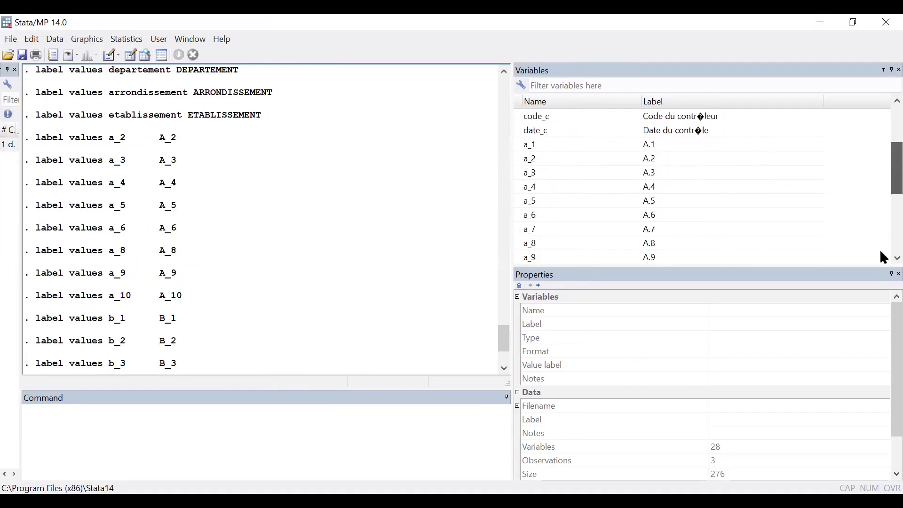
pyautogui.scroll(-1, 881, 221)
pyautogui.scroll(6, 883, 145)
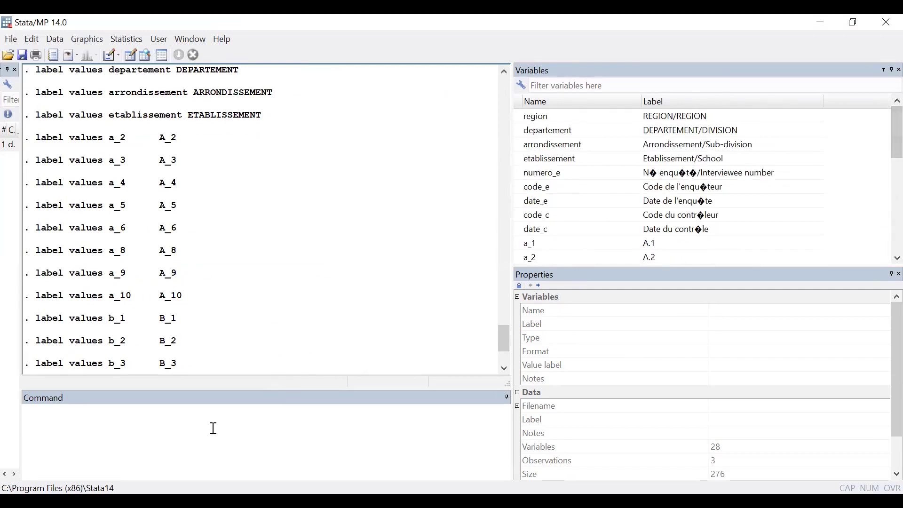
pyautogui.write('tab')
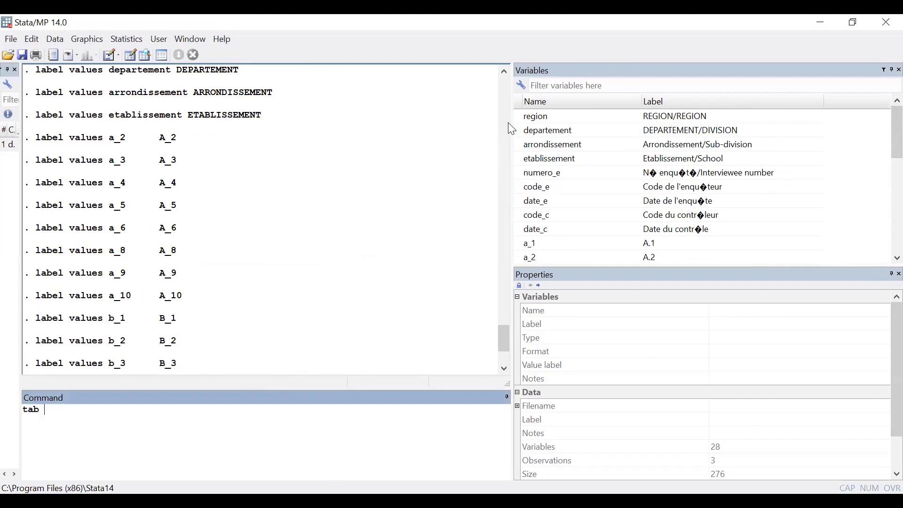
pyautogui.doubleClick(519, 114)
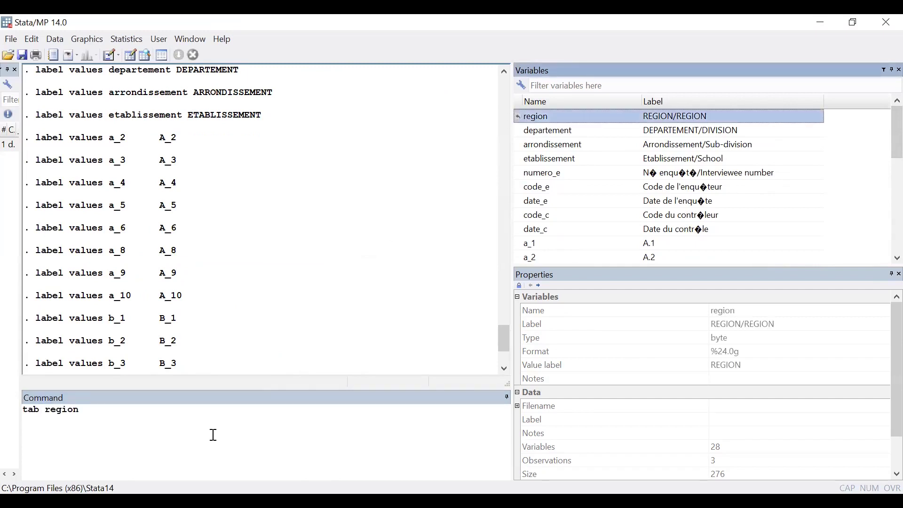
pyautogui.press('Return')
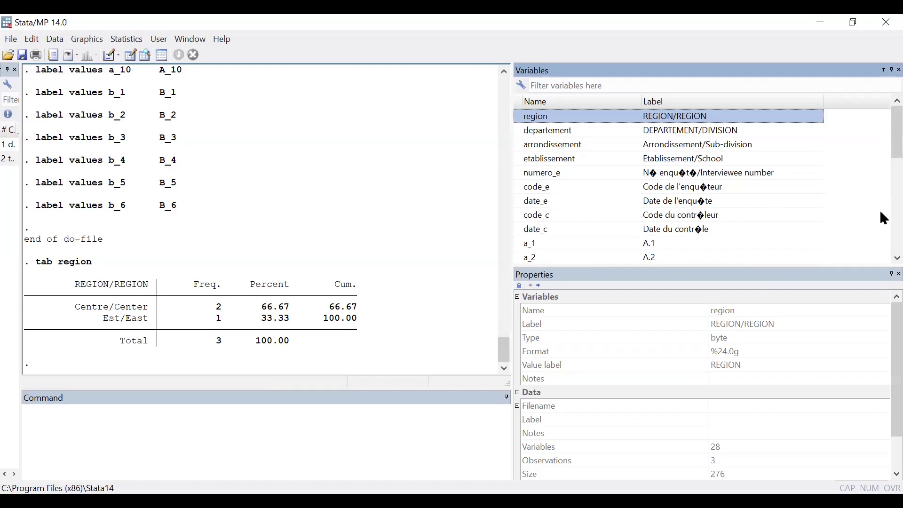
# Begin a save outfile command in Stata with a path on drive E:.
pyautogui.click(229, 430)
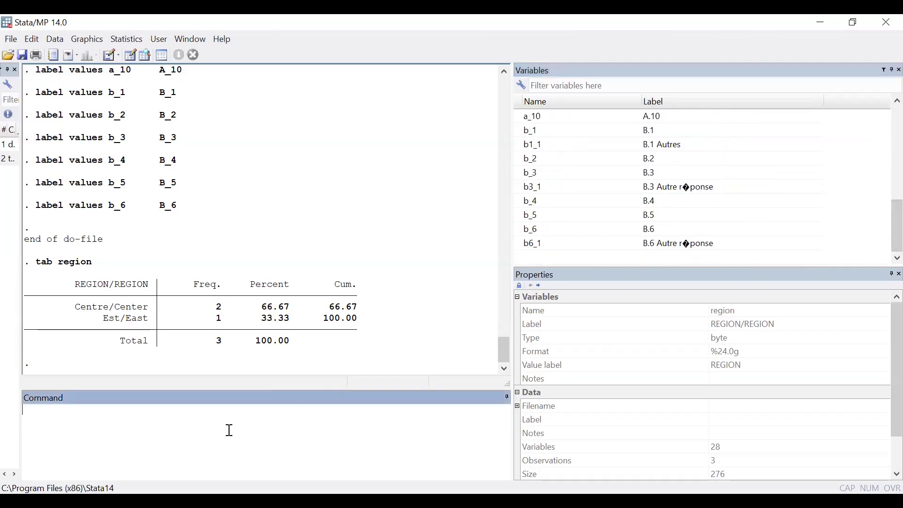
pyautogui.write('save outfile ')
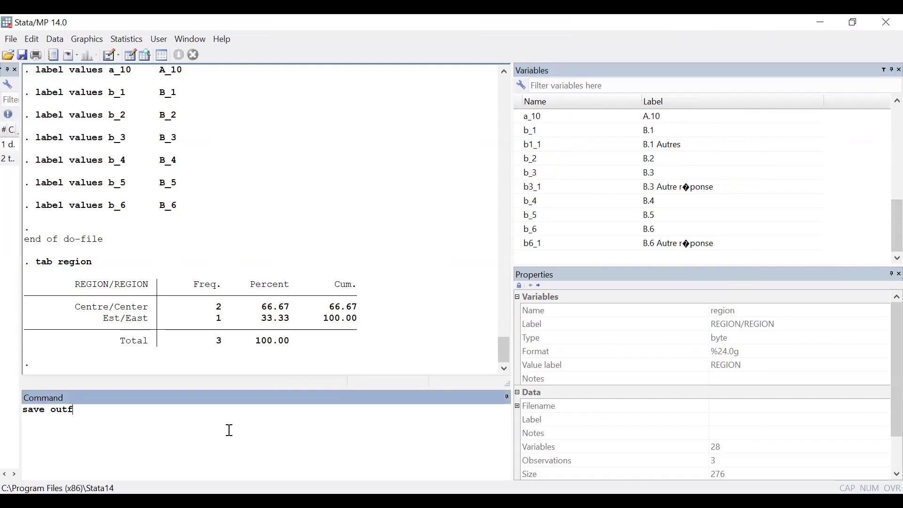
pyautogui.write('"E://')
pyautogui.press('BackSpace')
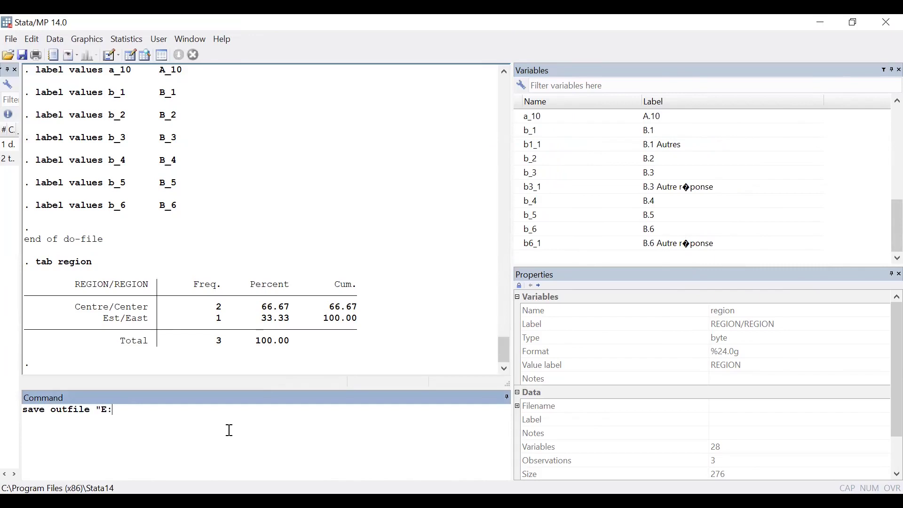